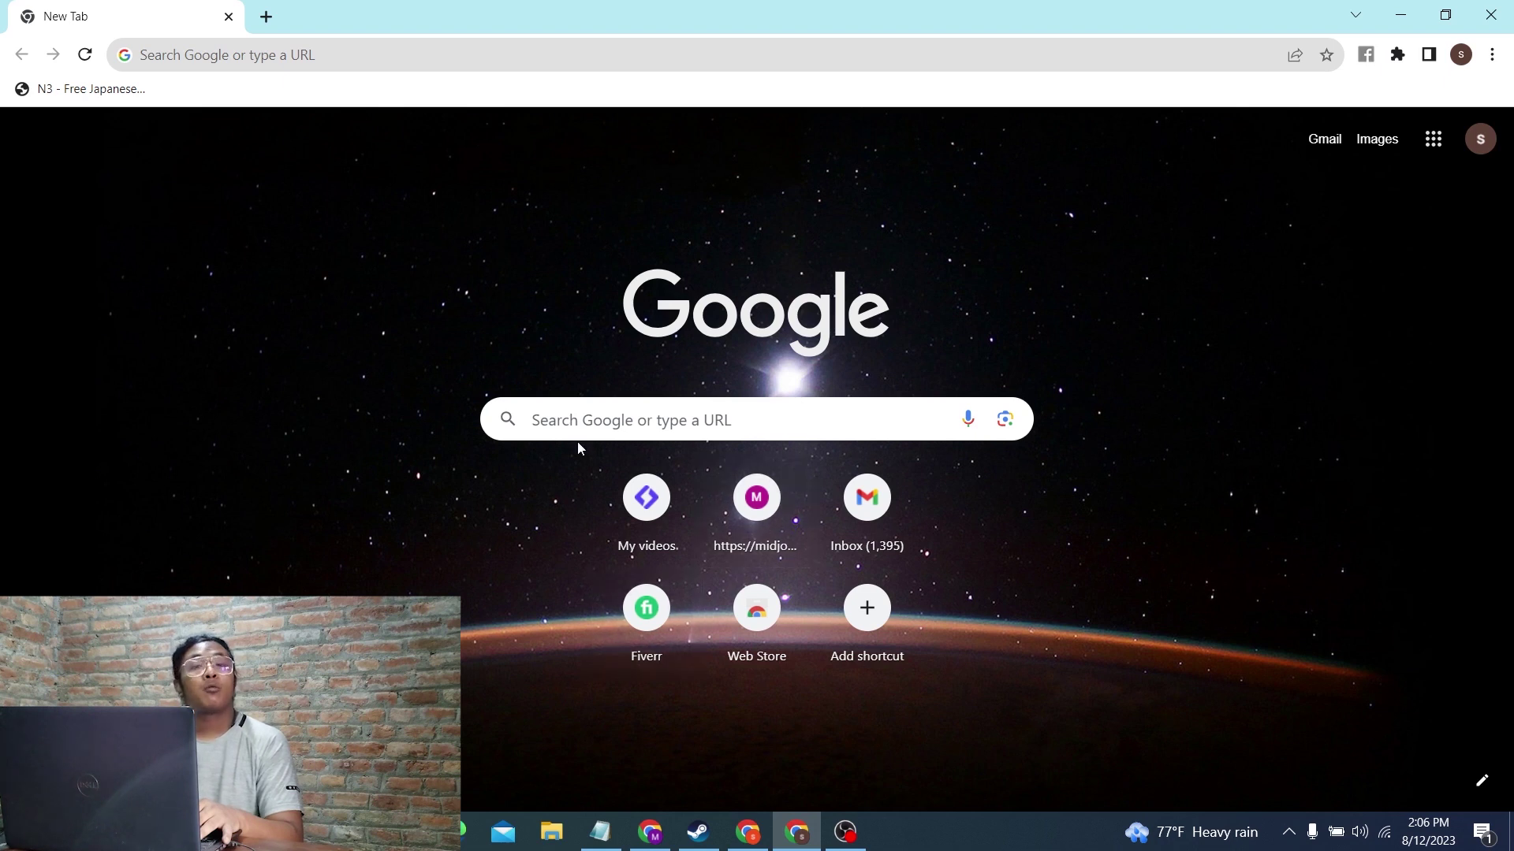
# Load midjourney.com in Chrome, removing the autocompleted suffix from the address
pyautogui.click(281, 56)
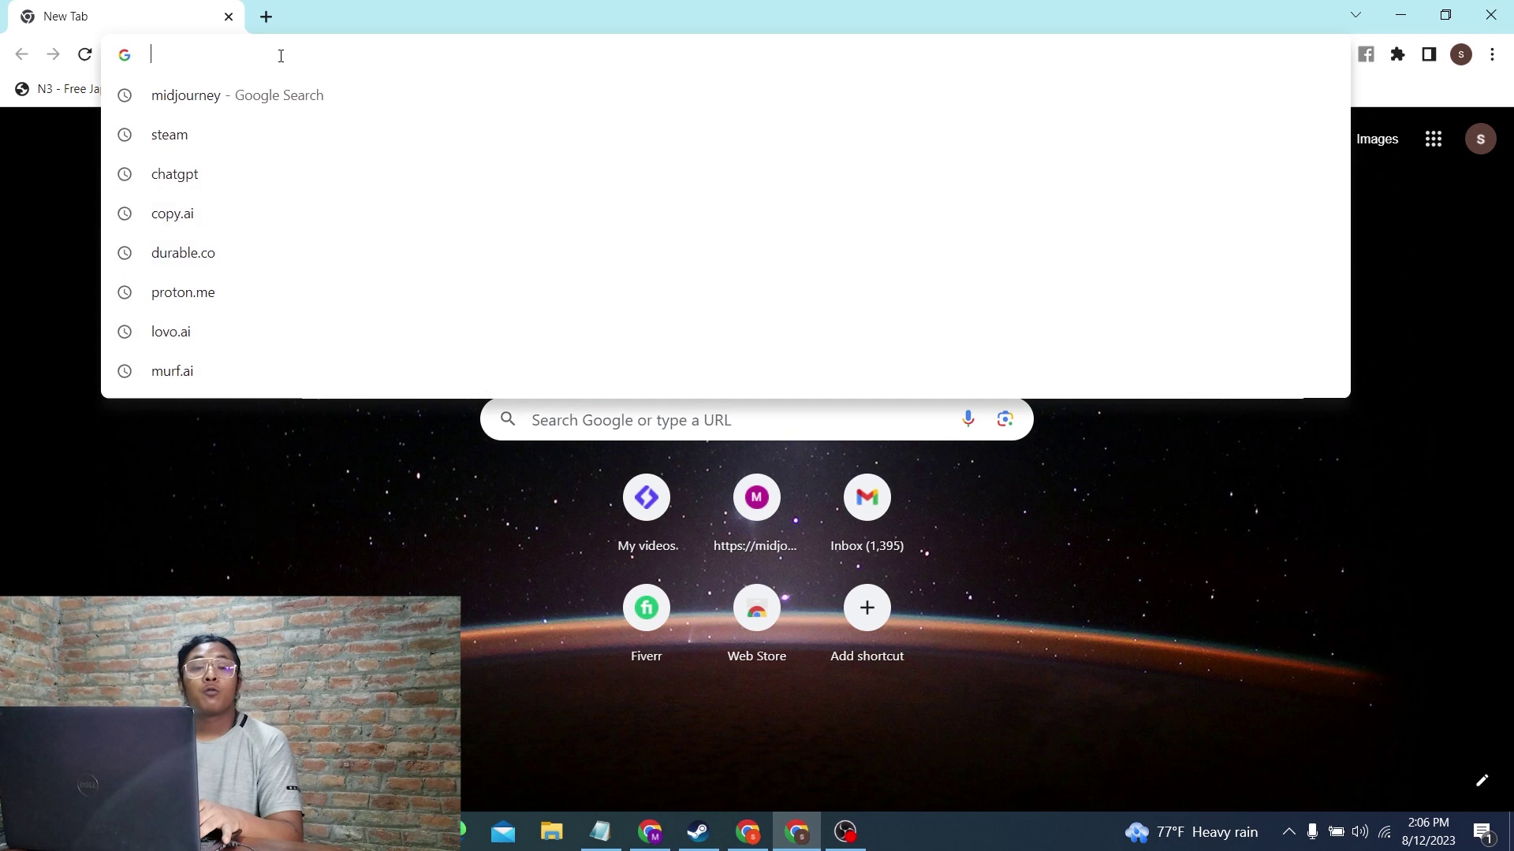
pyautogui.write('midjou')
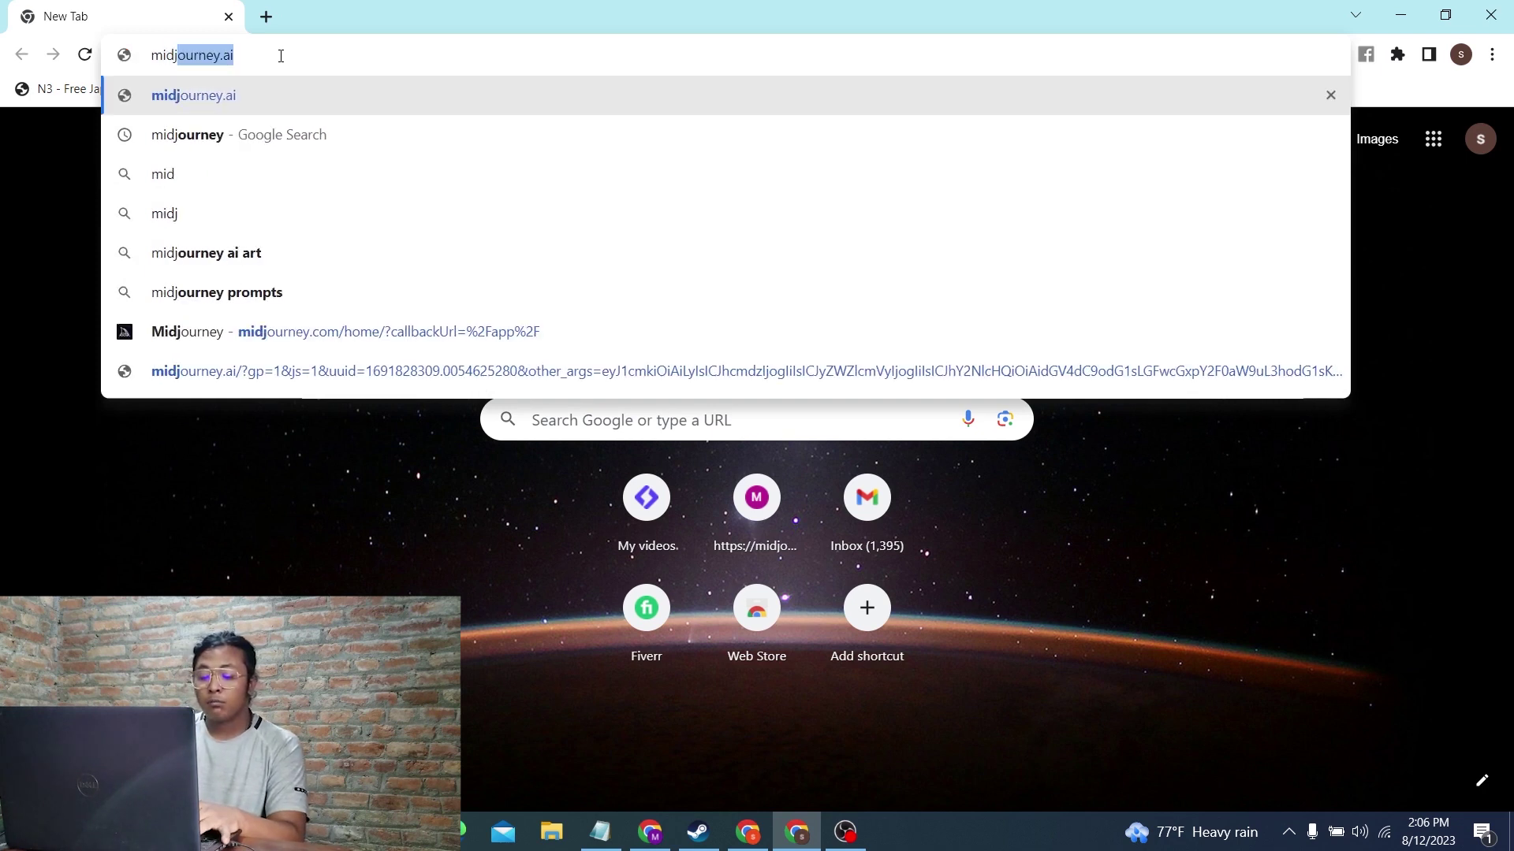
pyautogui.write('rney.com')
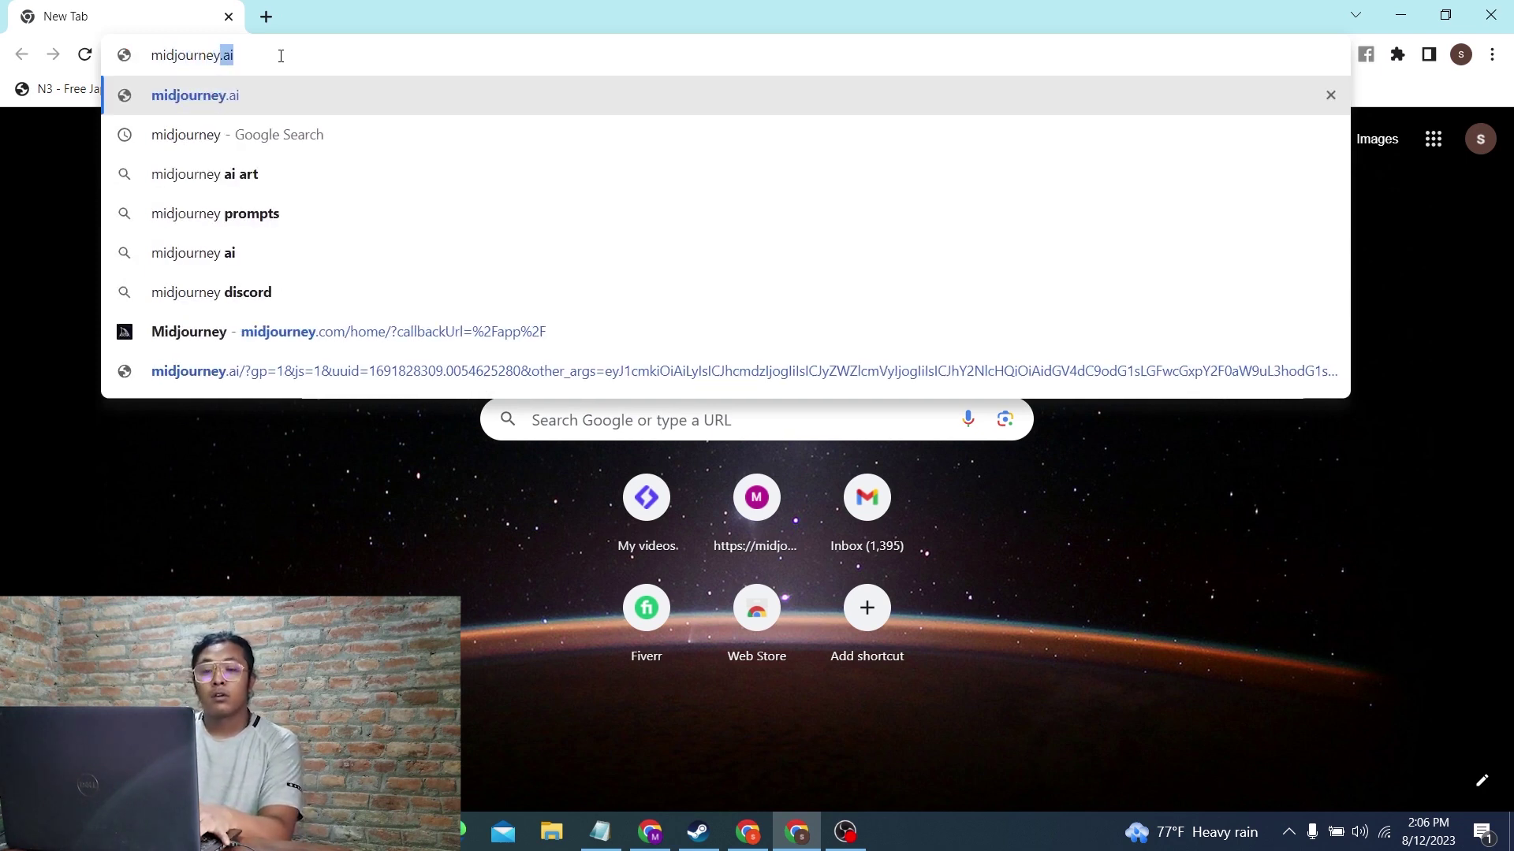
pyautogui.press('Delete')
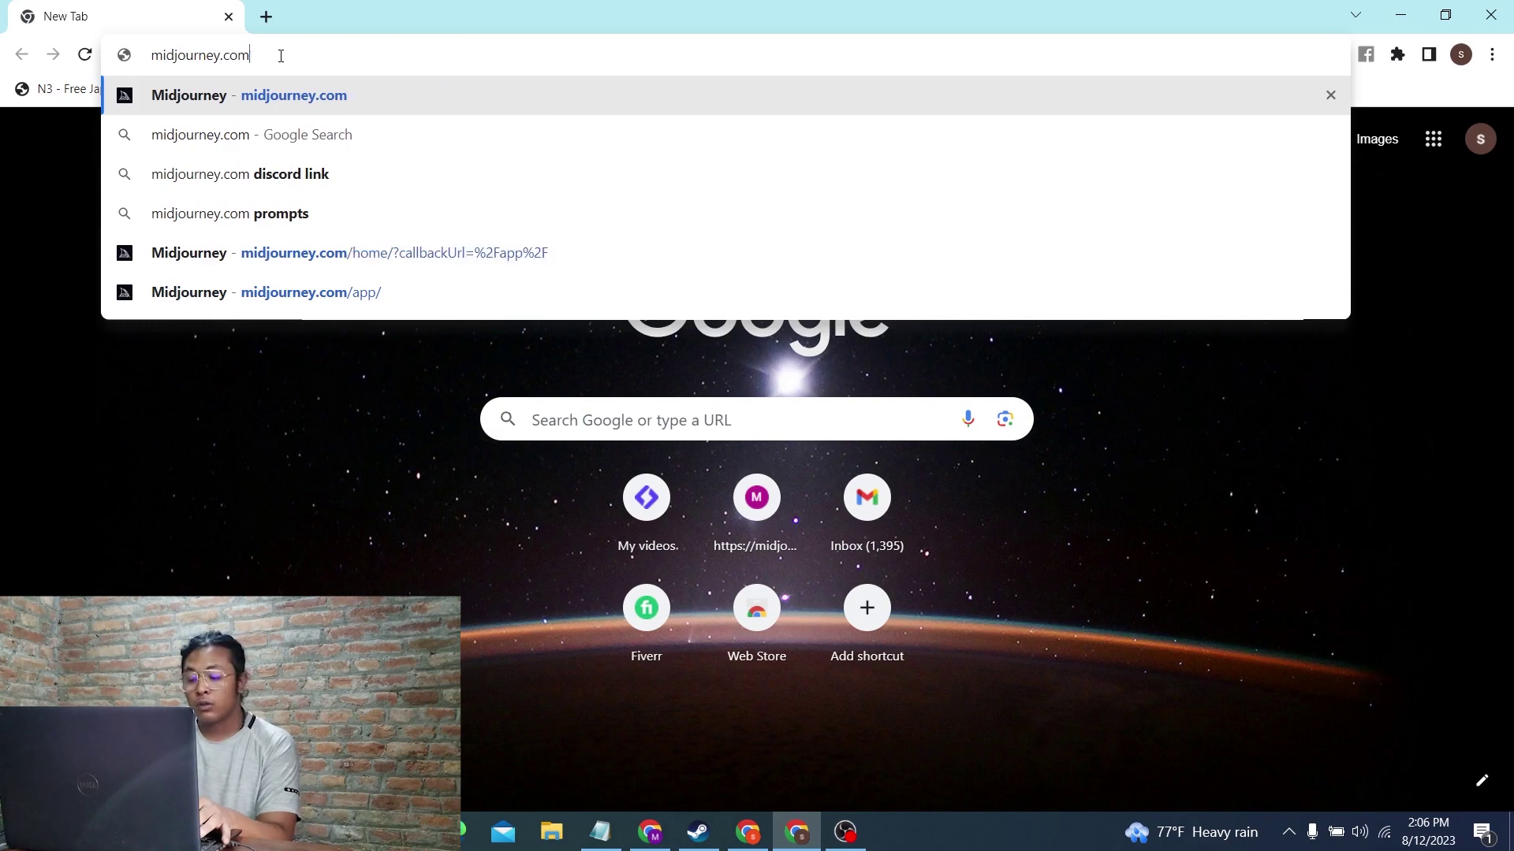
pyautogui.press('Return')
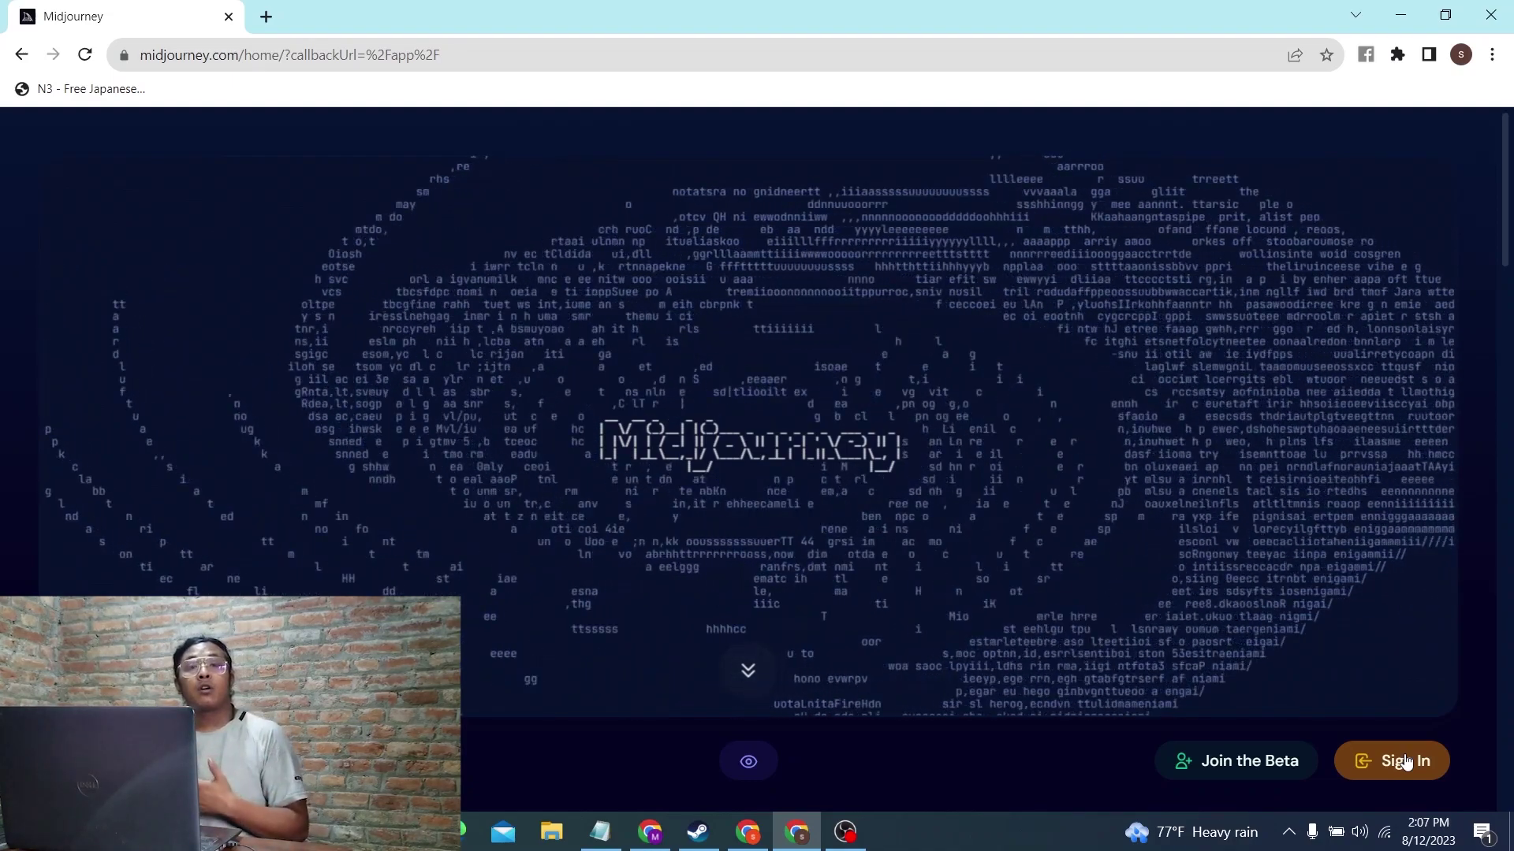
# Choose Sign In on the Midjourney home page to reach Discord's login
pyautogui.click(1406, 762)
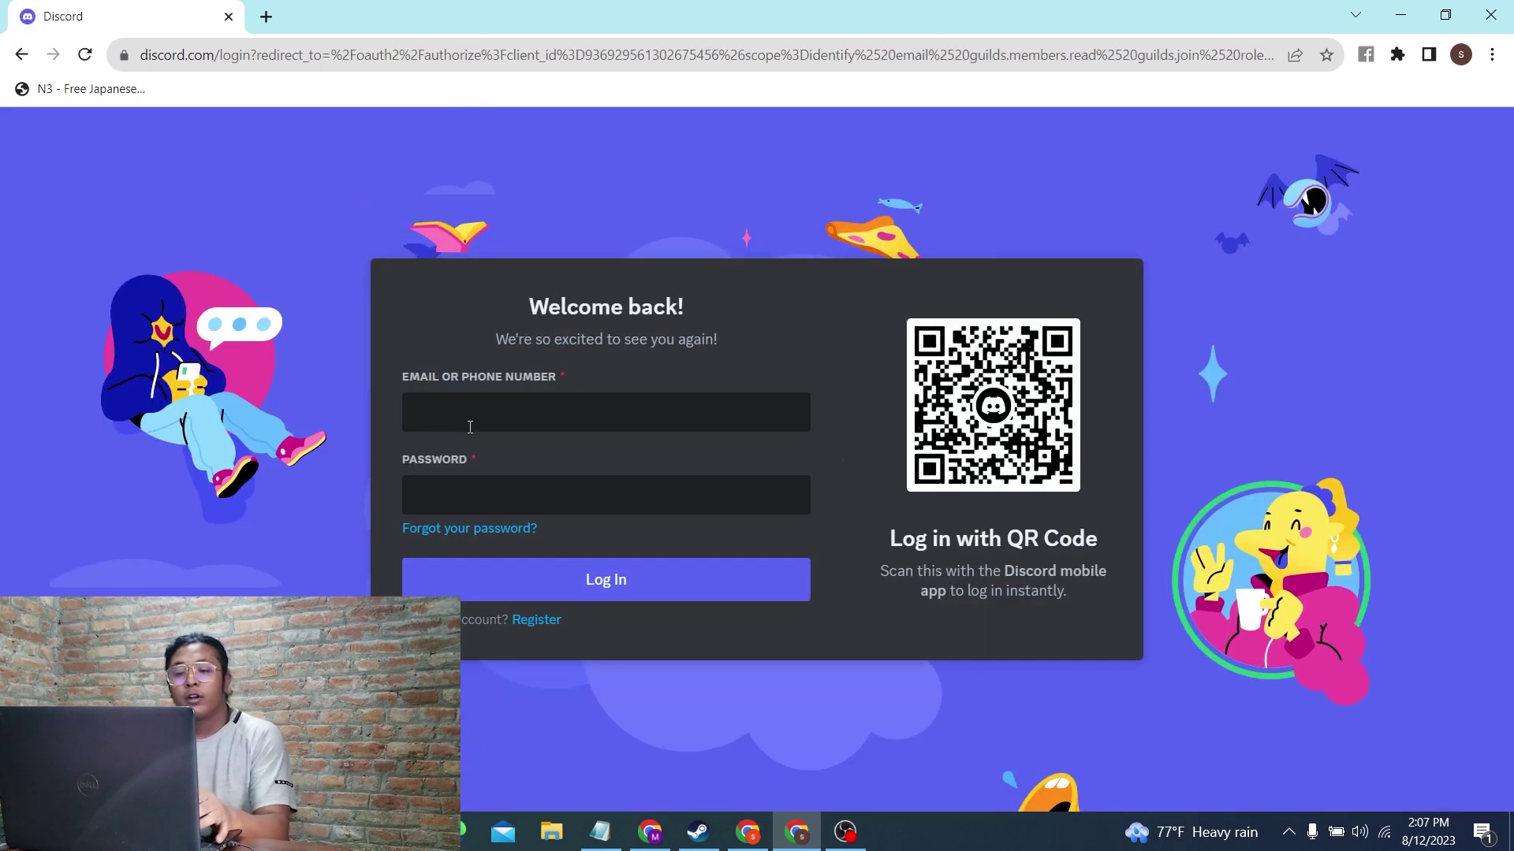
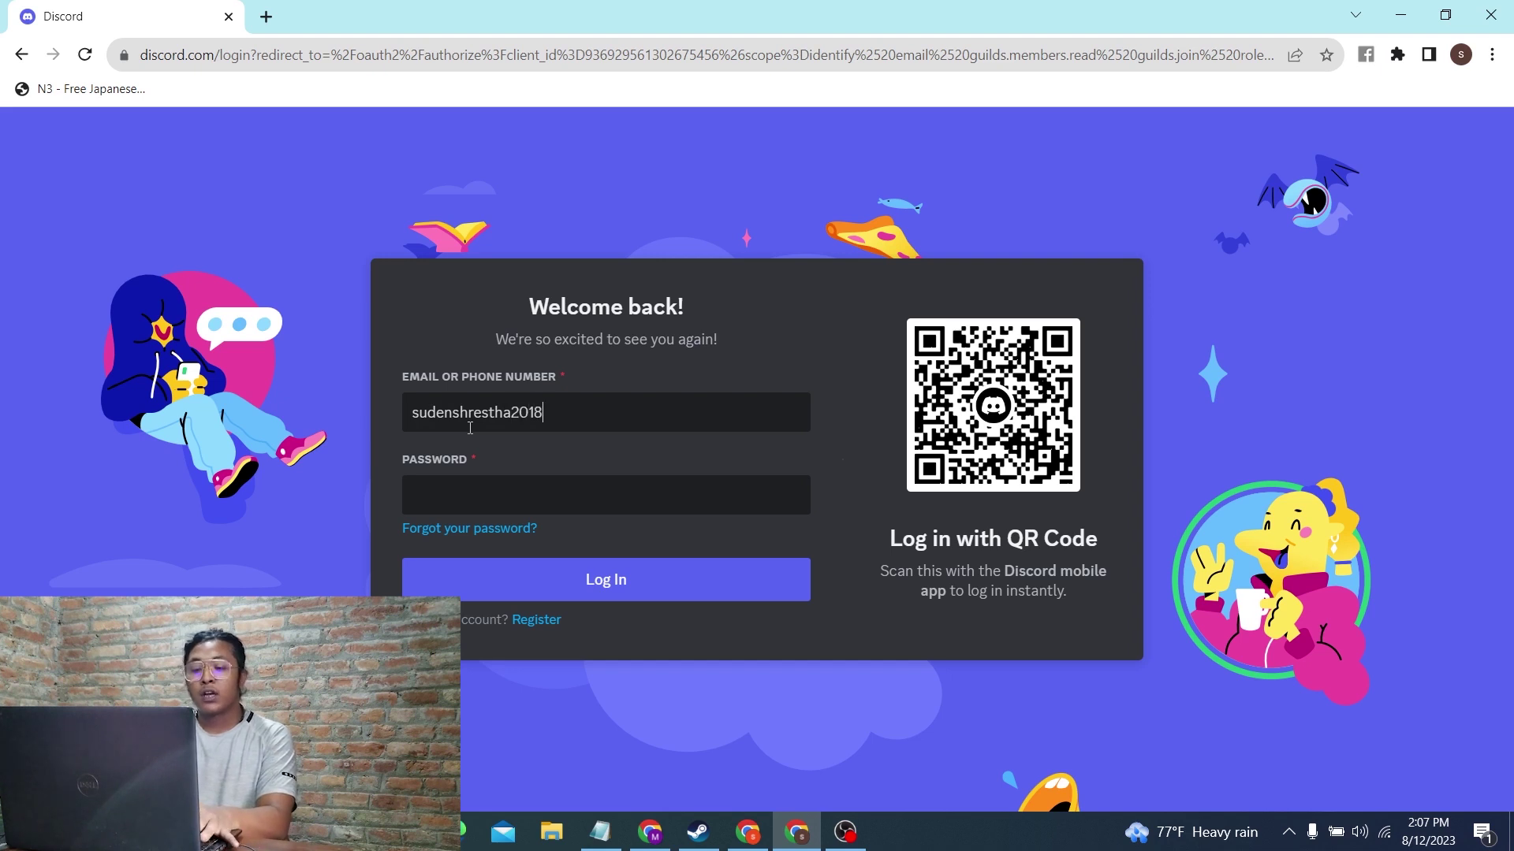
# Log in to Discord with the account's e-mail address and password
pyautogui.press('Tab')
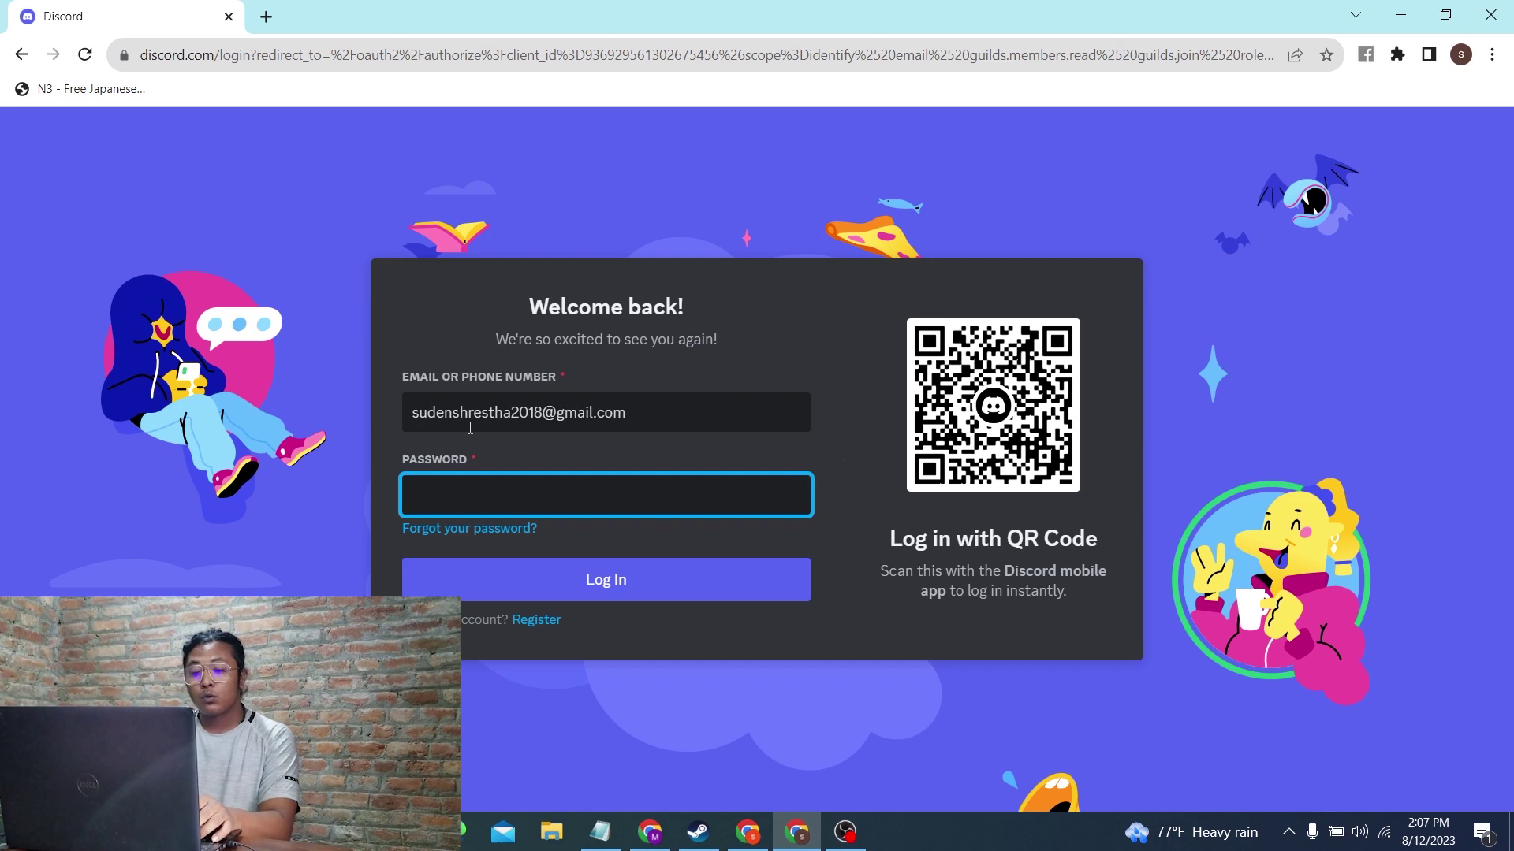
pyautogui.write('•••••••••••••')
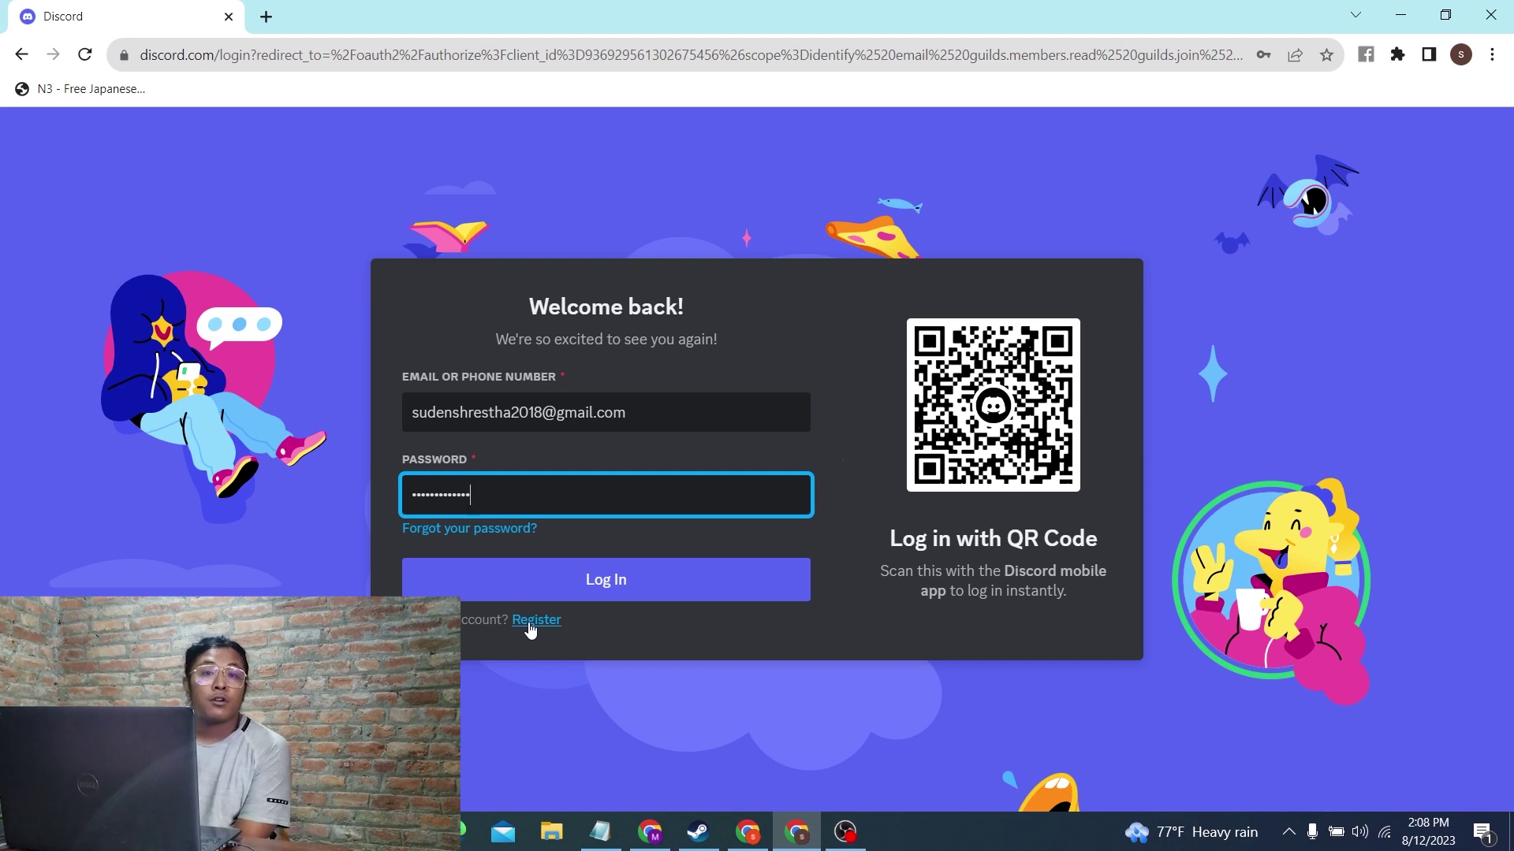
pyautogui.click(512, 585)
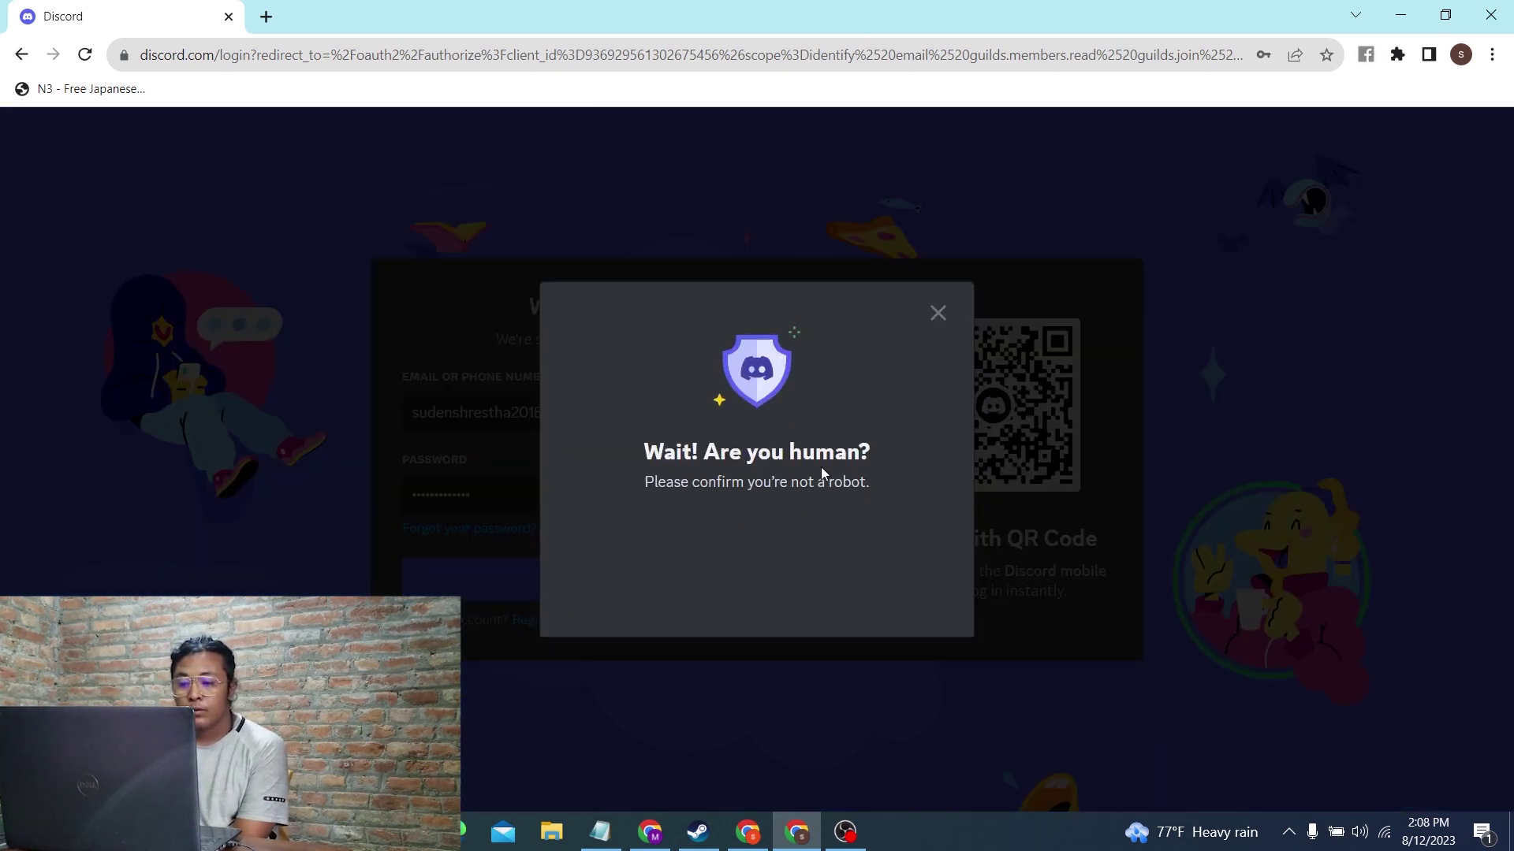
# After the new-location warning, replace the password with a retyped one and resubmit the login
pyautogui.click(639, 551)
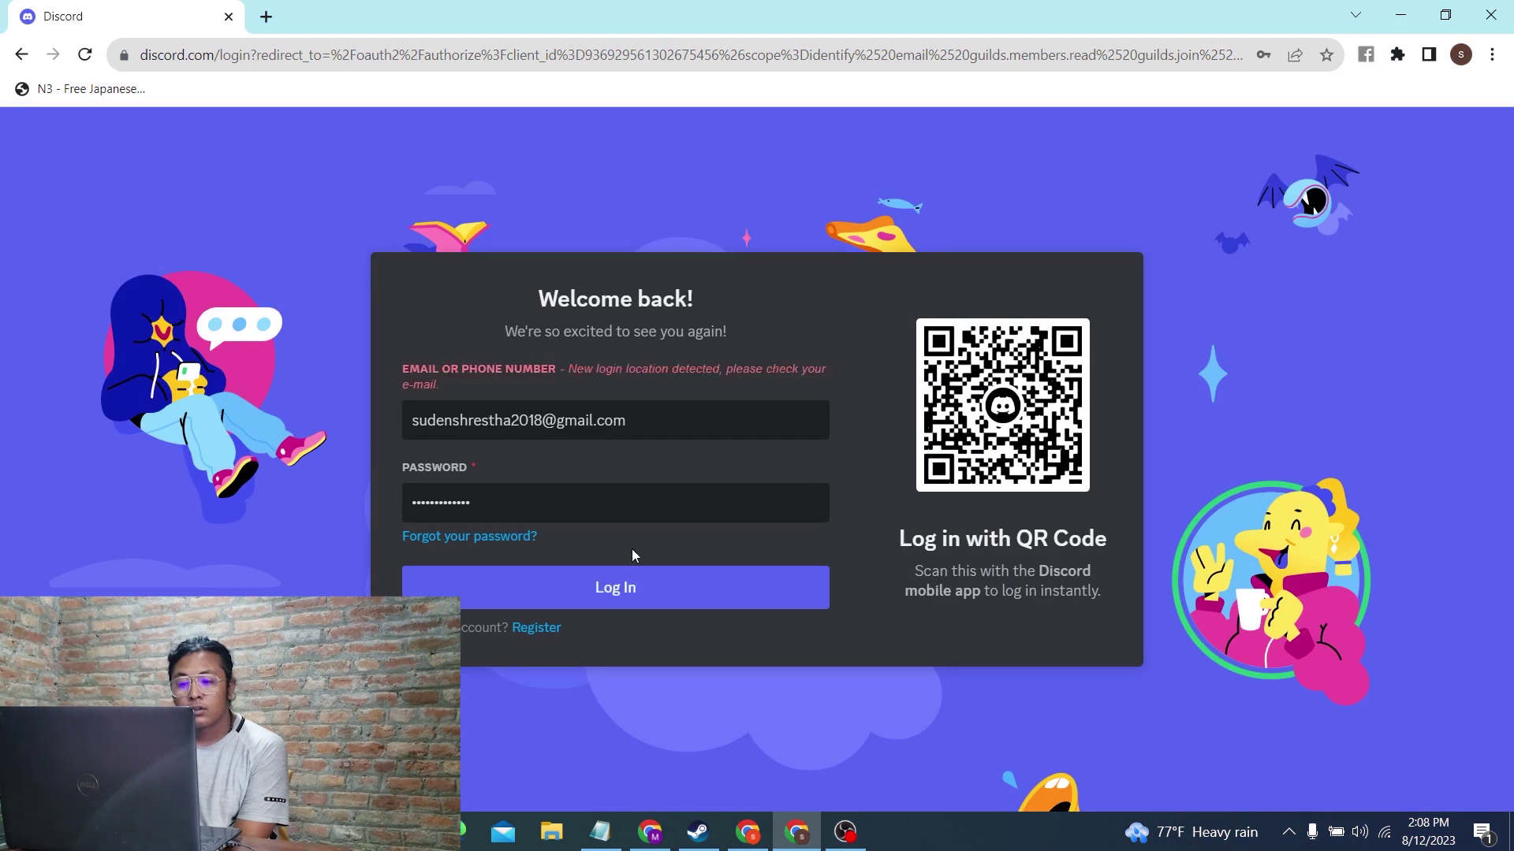
pyautogui.doubleClick(599, 503)
pyautogui.write('*****')
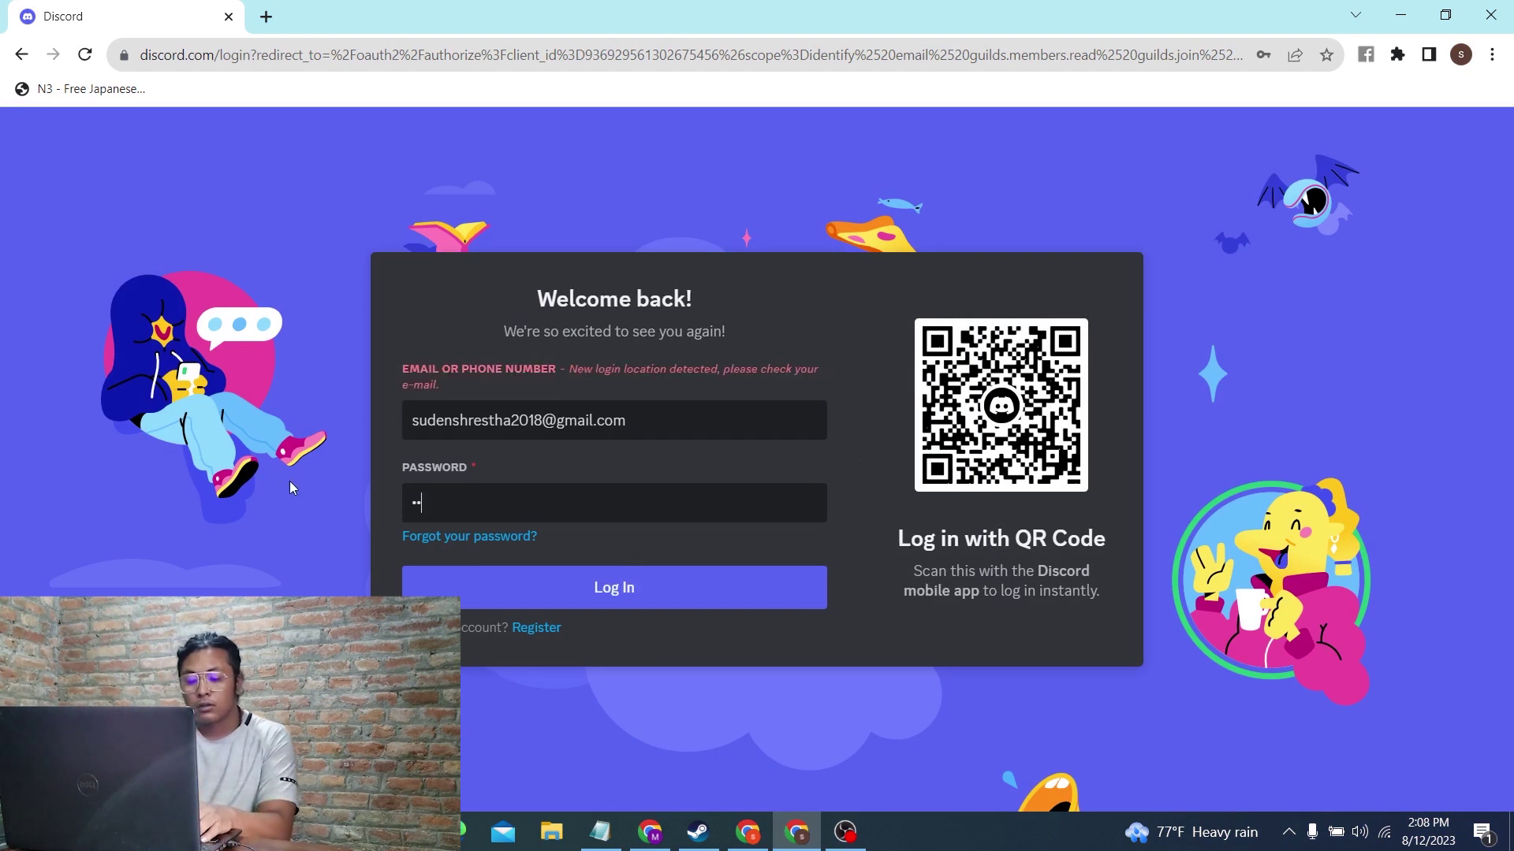
pyautogui.write('*******')
pyautogui.press('Return')
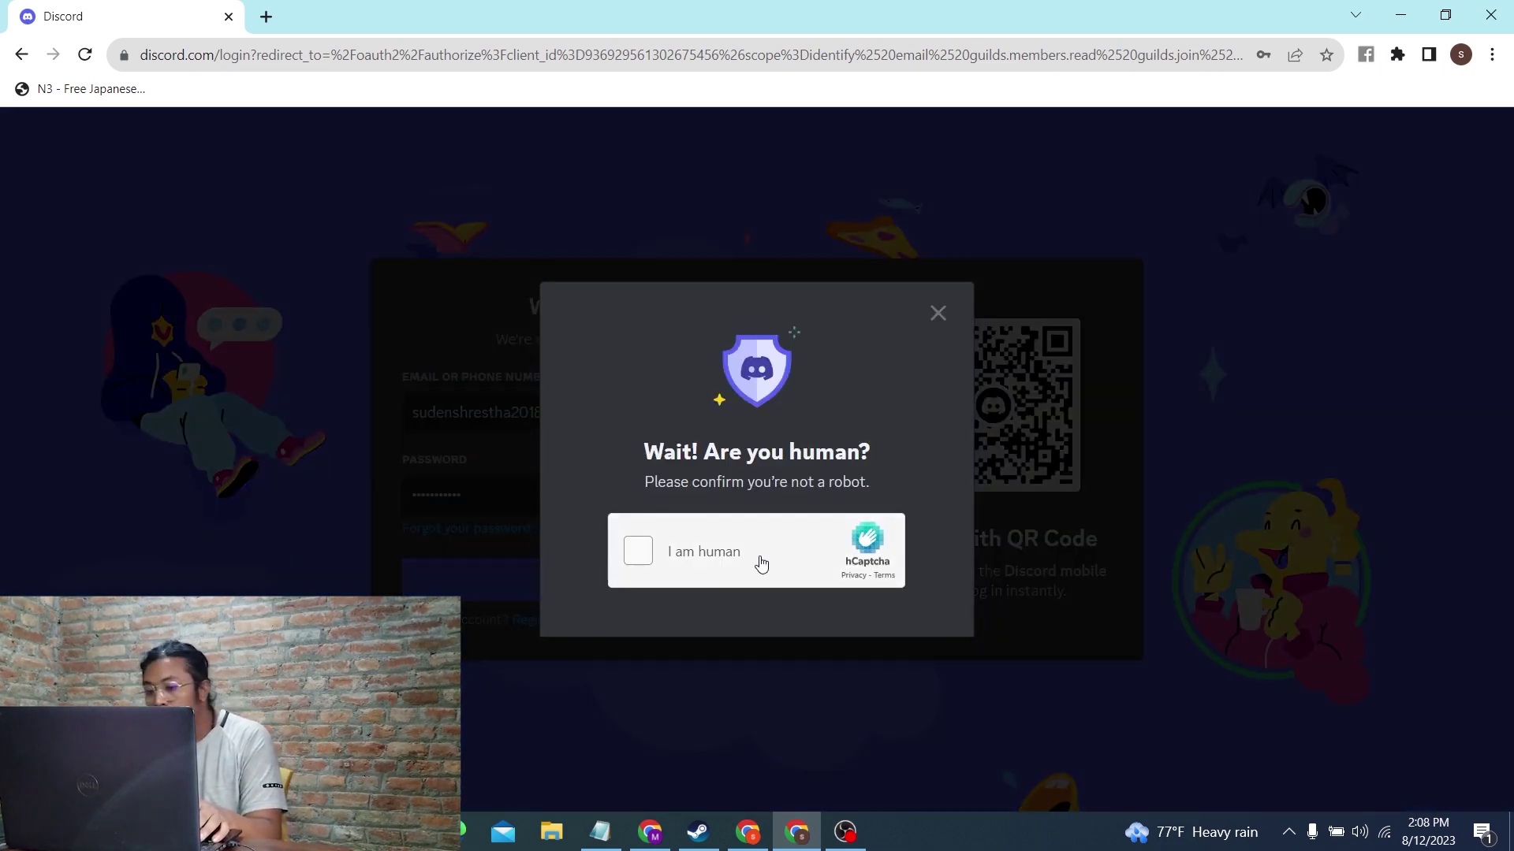
# Pass the hCaptcha by checking 'I am human' and selecting the three robot images
pyautogui.click(635, 556)
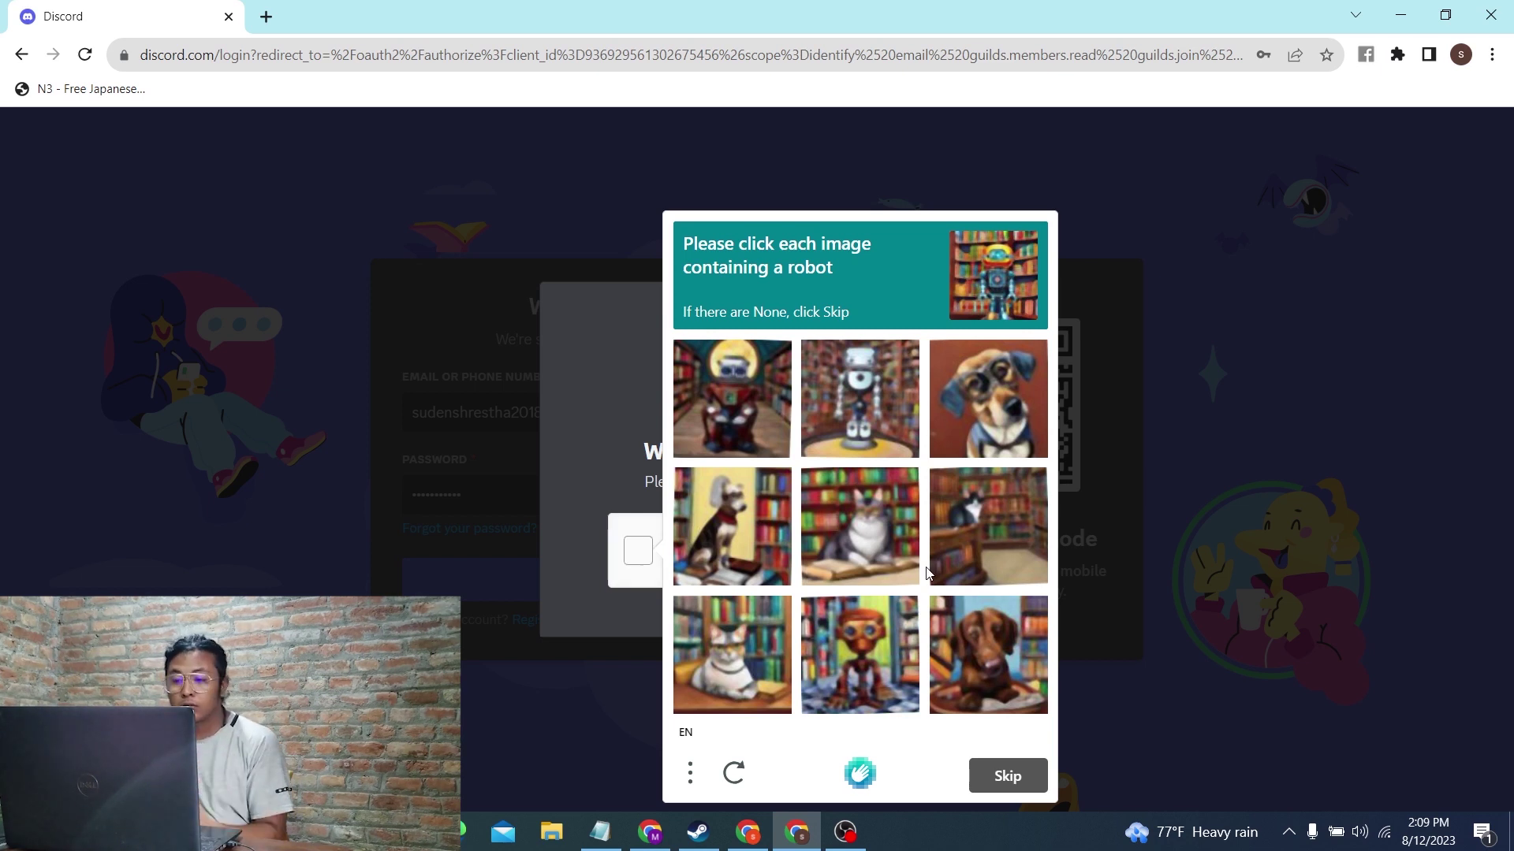
pyautogui.click(859, 398)
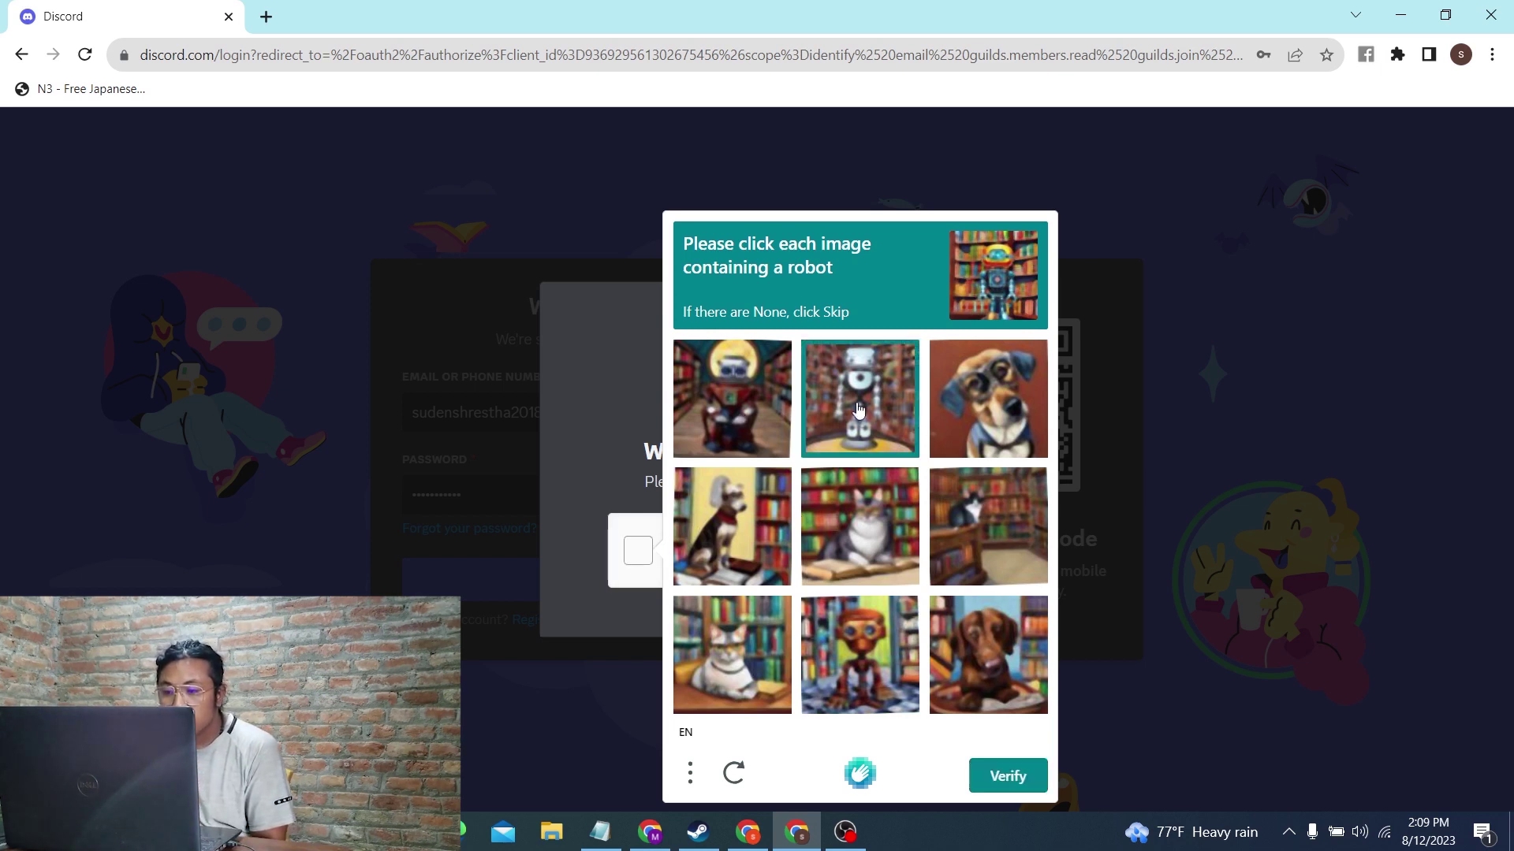
pyautogui.click(732, 398)
pyautogui.click(860, 655)
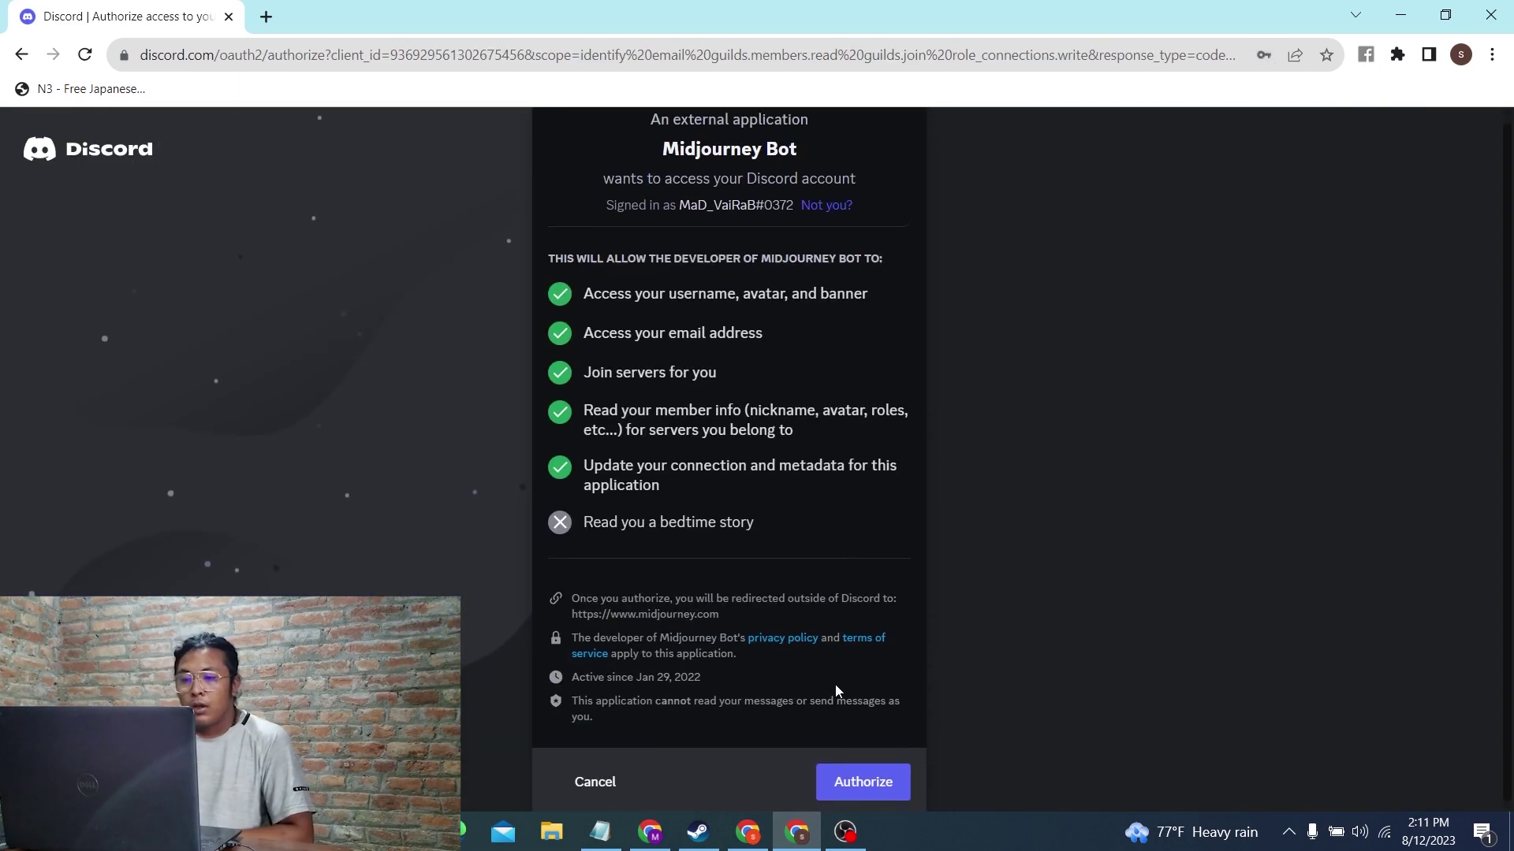
# Grant Midjourney Bot access on the Discord OAuth authorization page
pyautogui.click(845, 774)
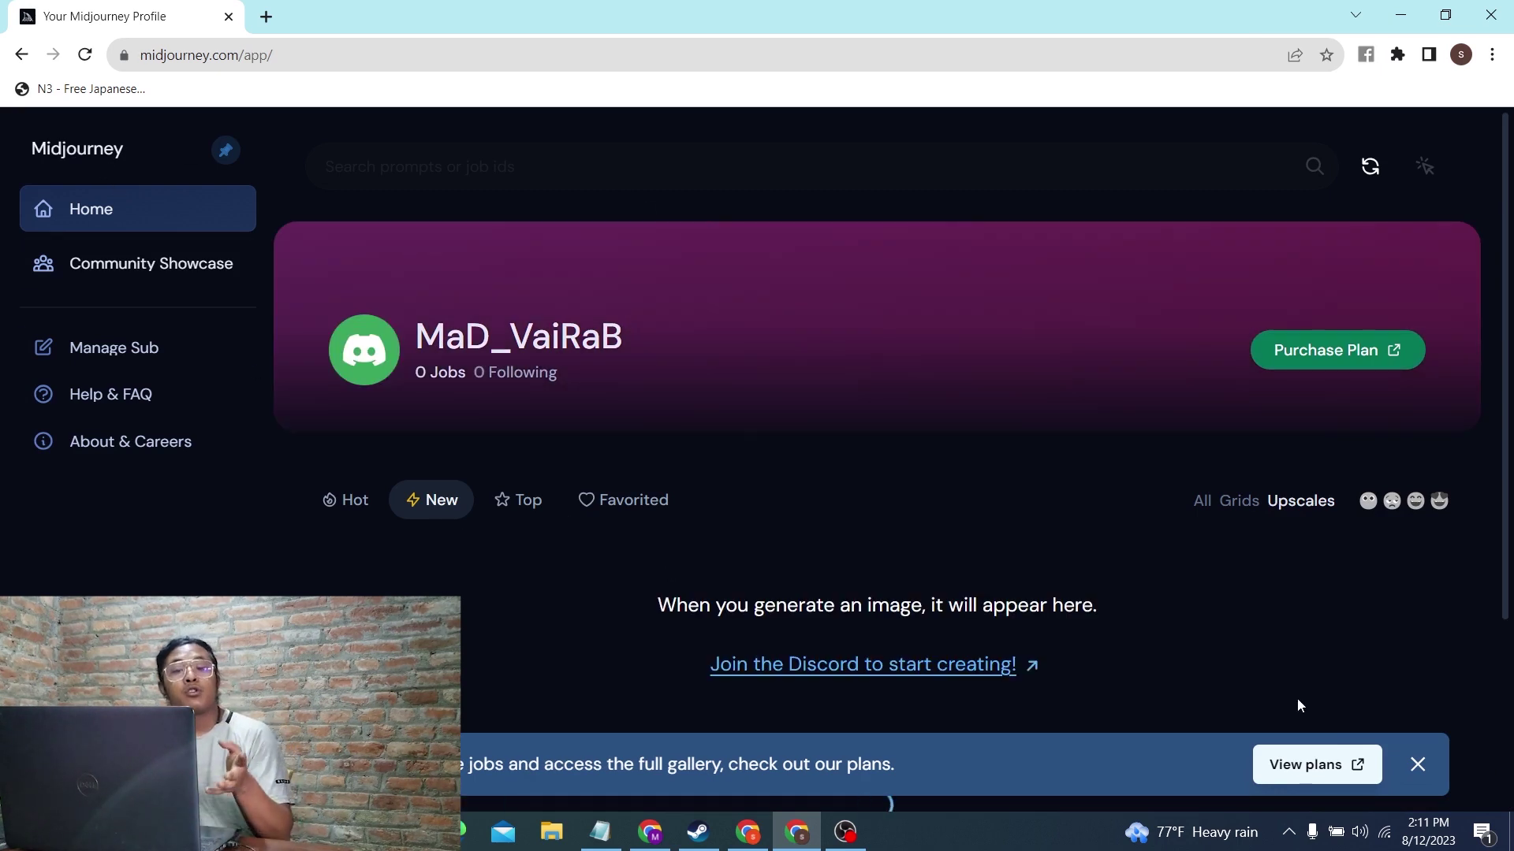
# Close the plans banner at the bottom of the profile page and check the empty gallery
pyautogui.click(1418, 764)
pyautogui.scroll(-3, 503, 480)
pyautogui.scroll(2, 564, 516)
pyautogui.scroll(-3, 564, 522)
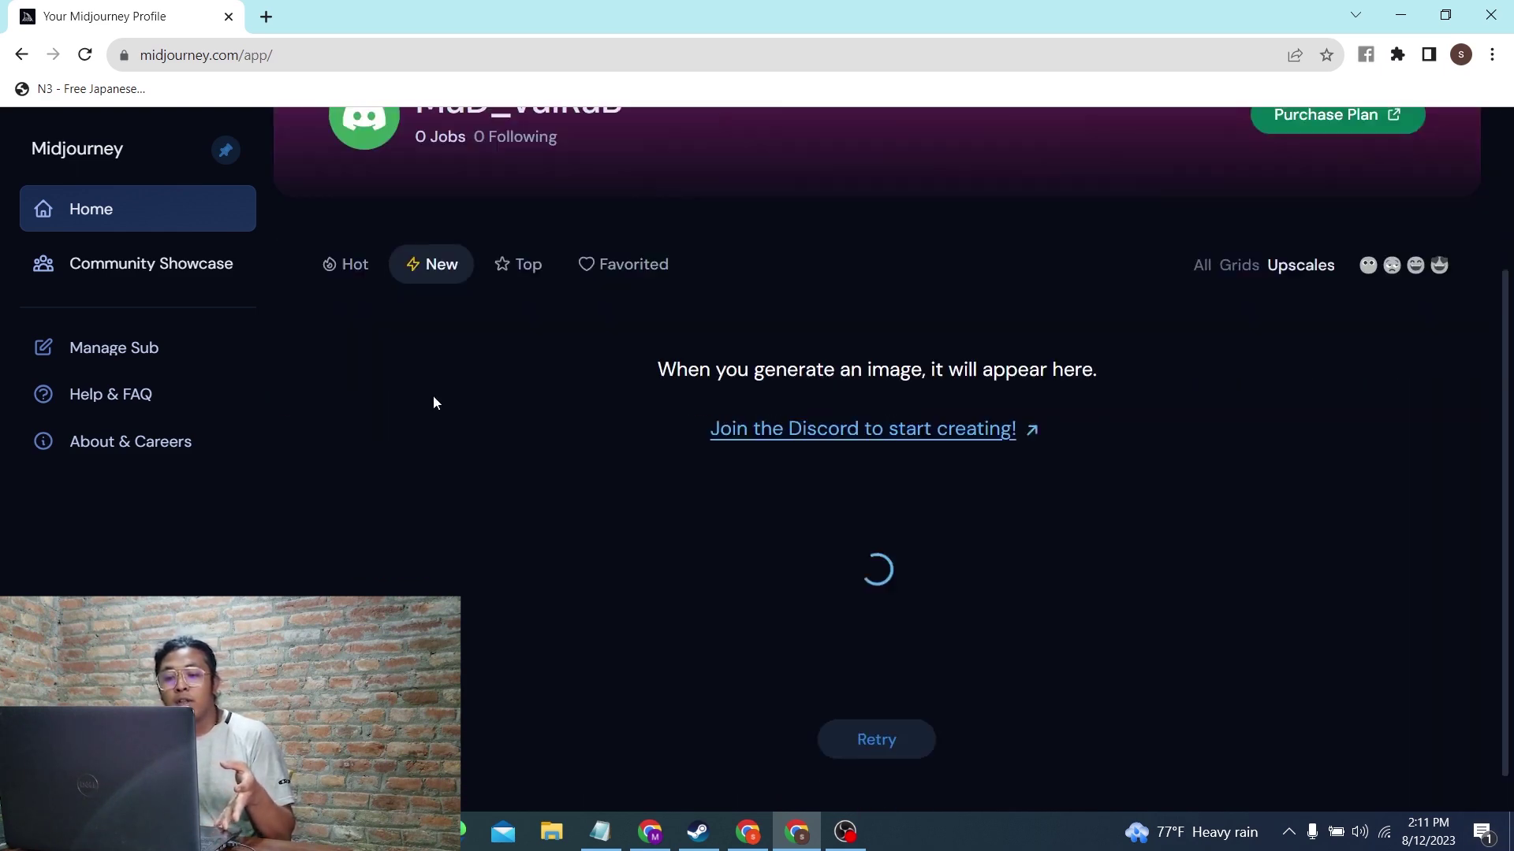
pyautogui.scroll(3, 748, 500)
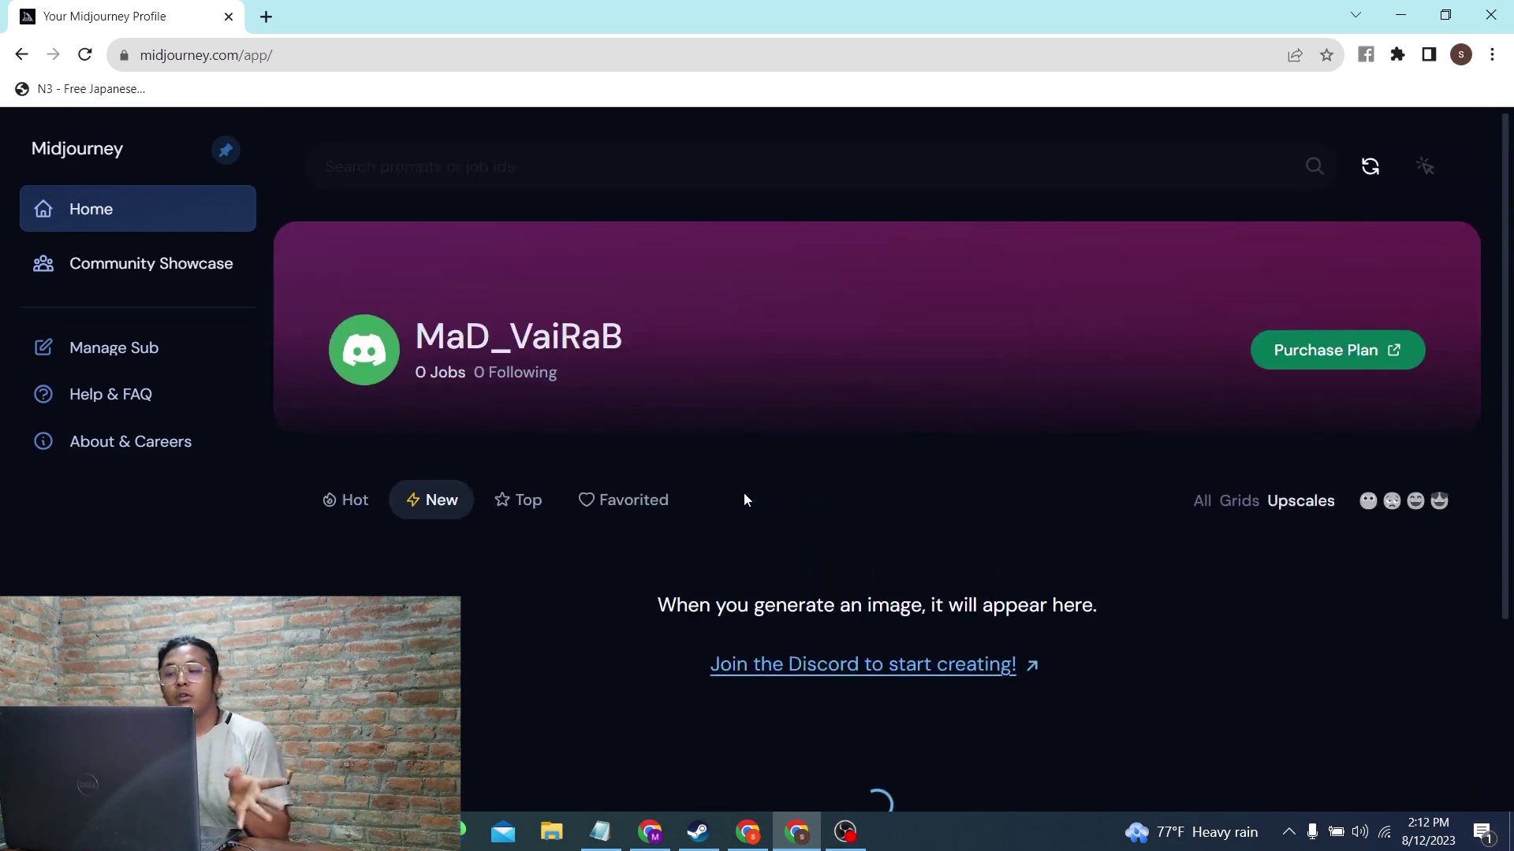